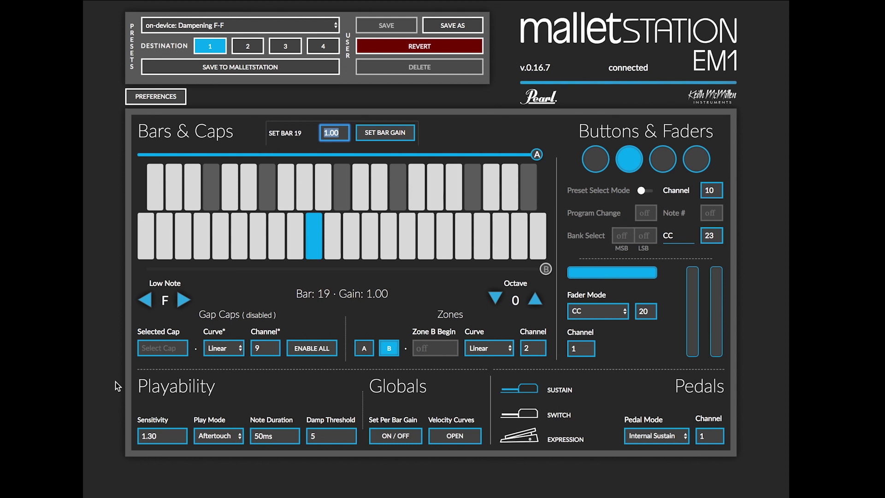
# Switch the play mode to Dampening and back to Aftertouch.
pyautogui.click(168, 435)
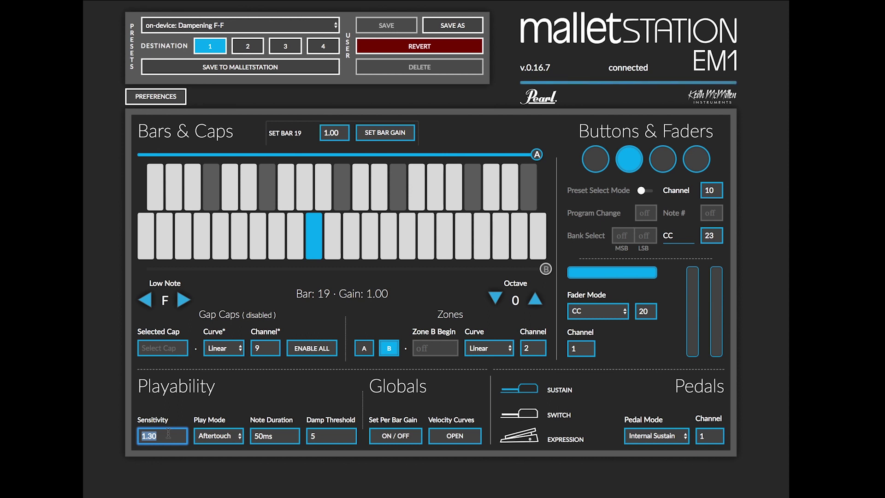
pyautogui.click(203, 408)
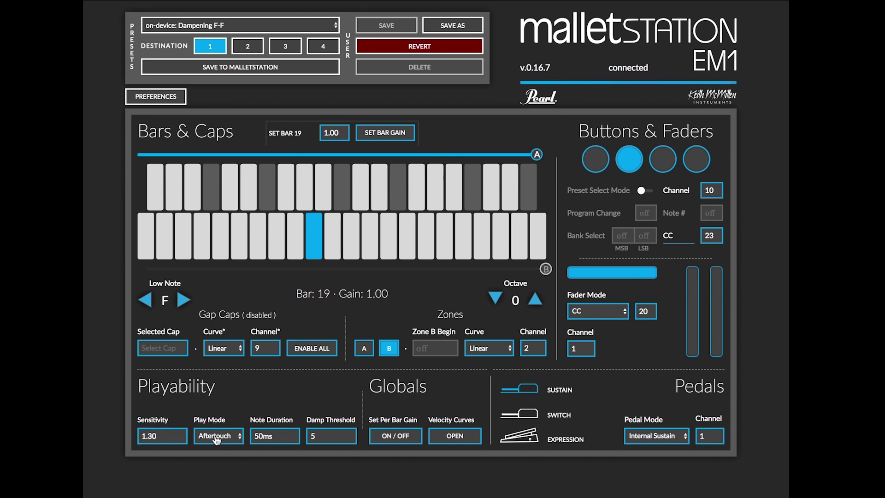
pyautogui.click(215, 438)
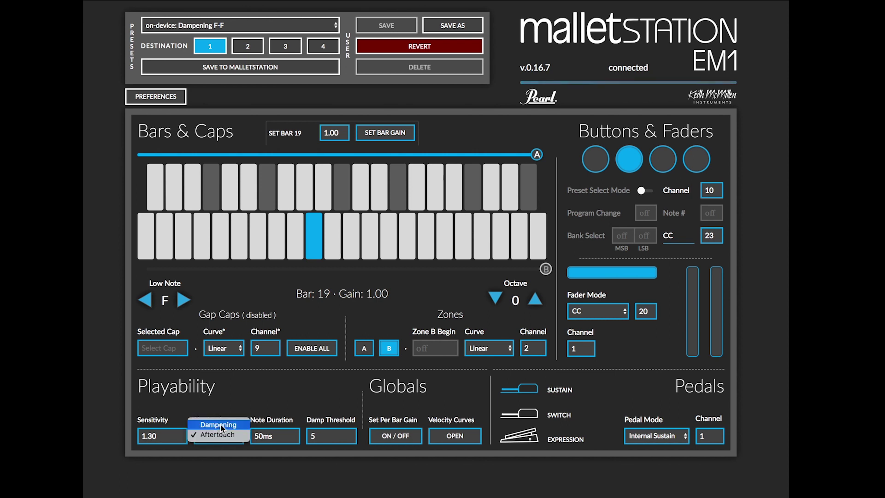
pyautogui.click(220, 426)
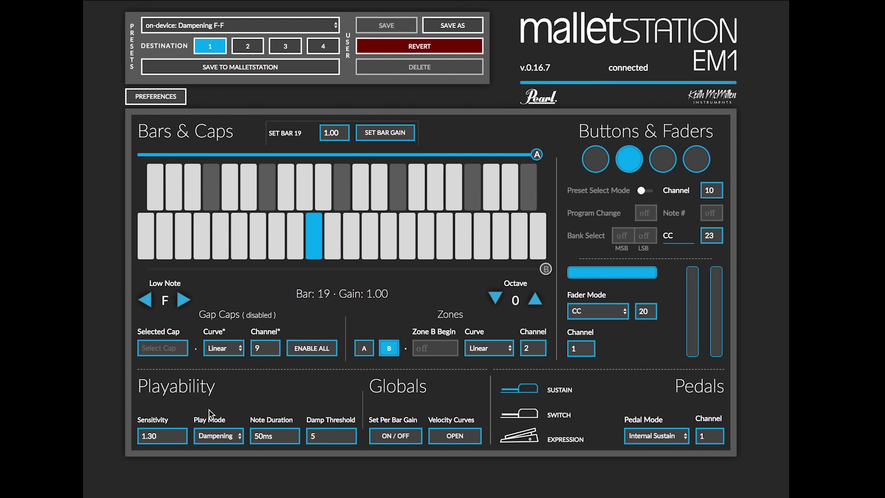
pyautogui.click(210, 435)
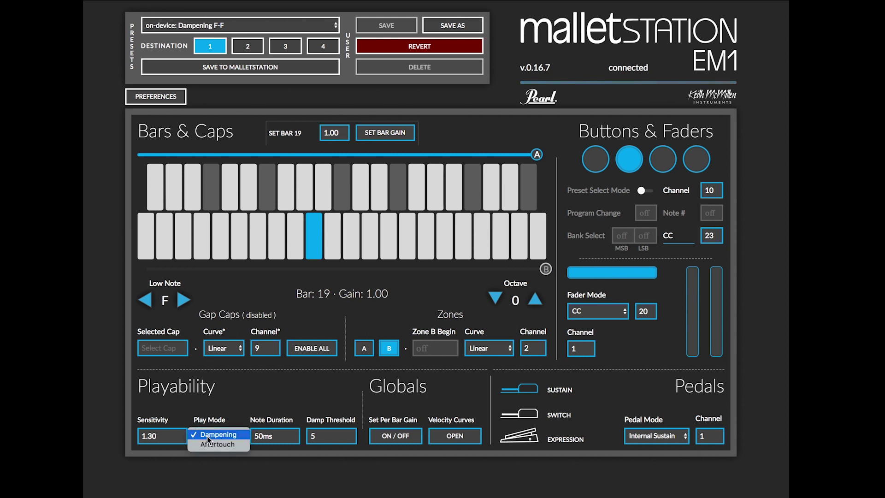
pyautogui.click(209, 443)
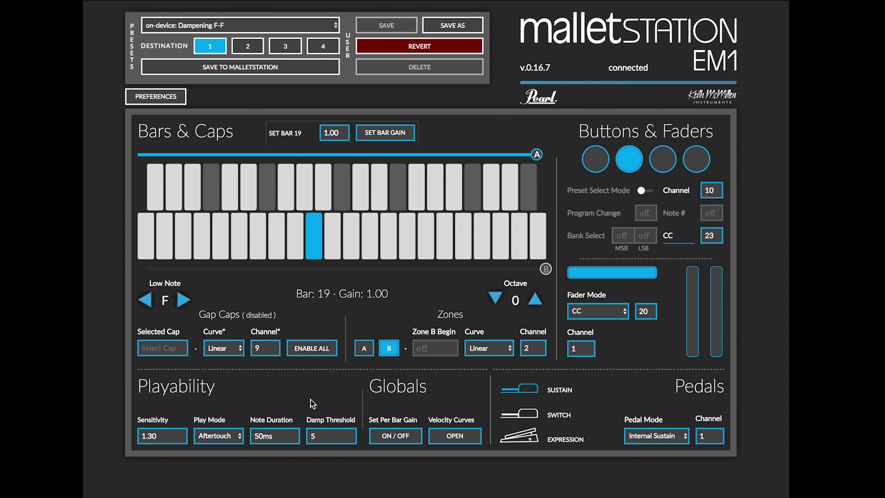
# Turn on per-bar gain editing and apply a gain of 1.10 to bar 19.
pyautogui.click(387, 437)
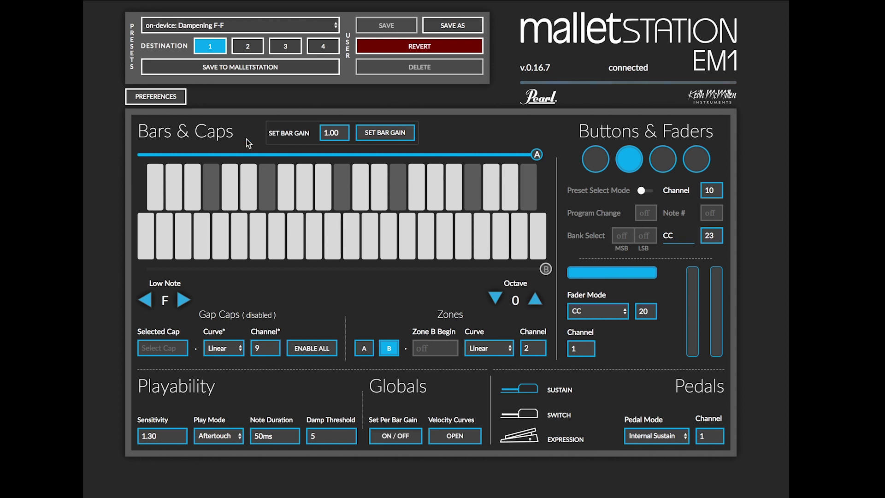
pyautogui.click(314, 241)
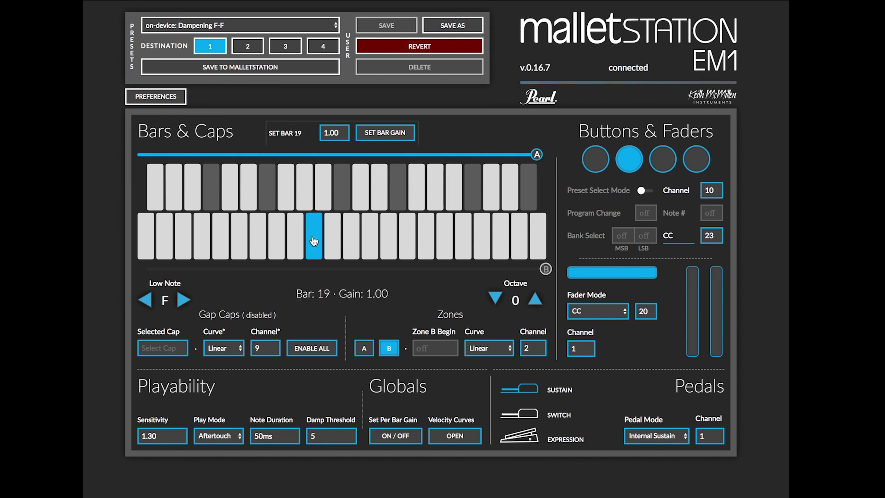
pyautogui.doubleClick(341, 134)
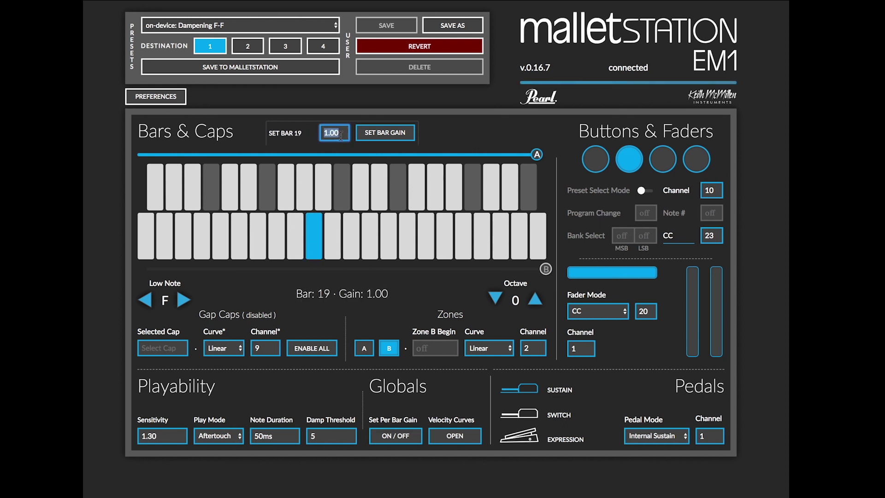
pyautogui.press('Up')
pyautogui.press('Up')
pyautogui.press('Up')
pyautogui.press('Up')
pyautogui.press('Up')
pyautogui.press('Up')
pyautogui.press('Up')
pyautogui.press('Up')
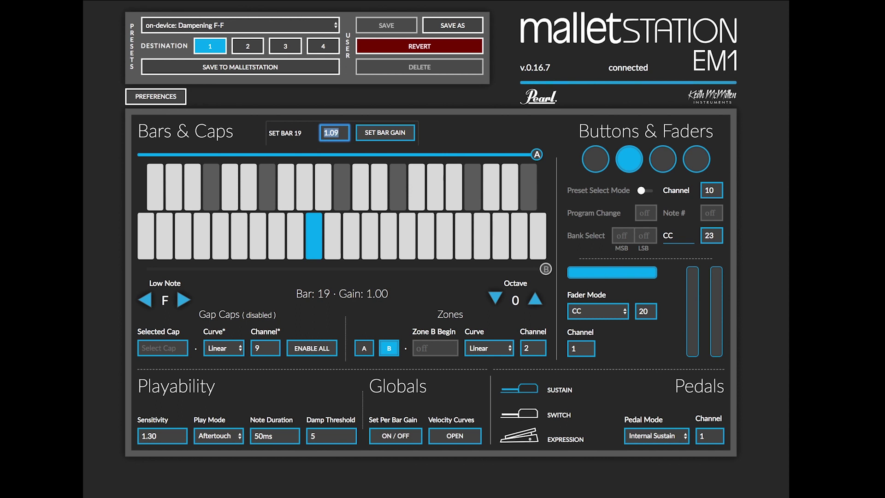
pyautogui.press('Up')
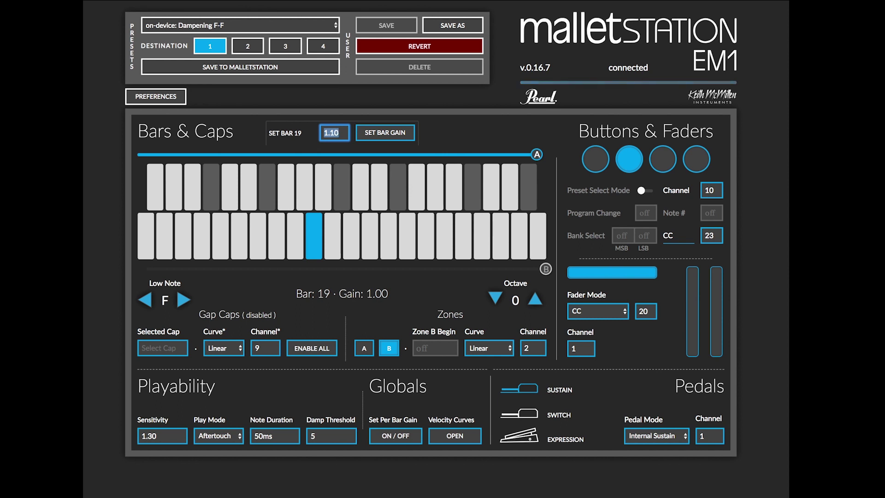
pyautogui.click(382, 137)
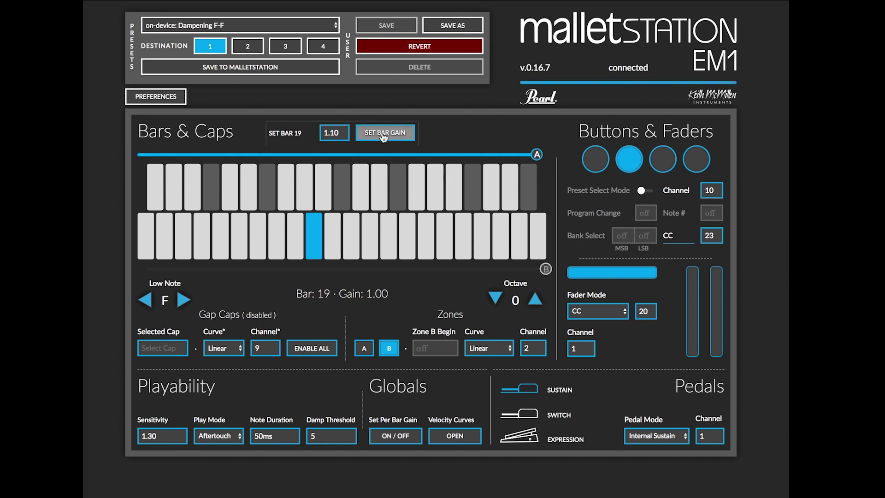
# Apply a gain of 0.90 to bar 19.
pyautogui.click(343, 133)
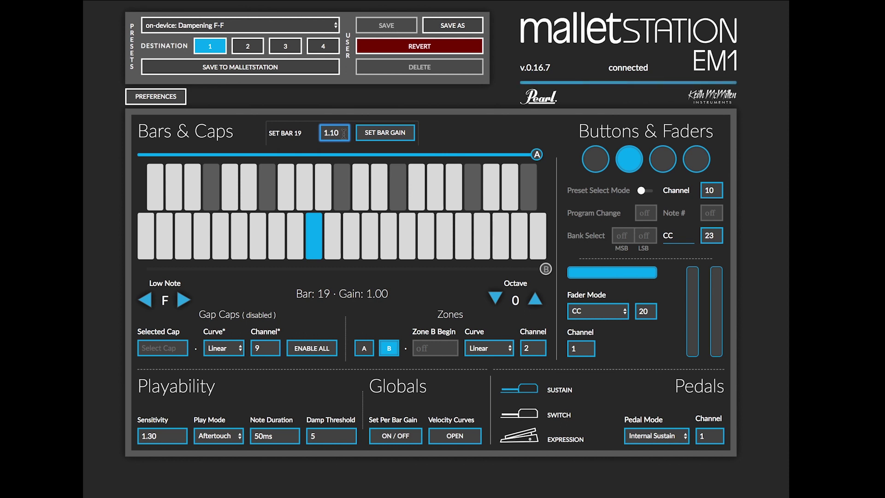
pyautogui.press('BackSpace')
pyautogui.press('BackSpace')
pyautogui.press('BackSpace')
pyautogui.press('BackSpace')
pyautogui.write('0.92')
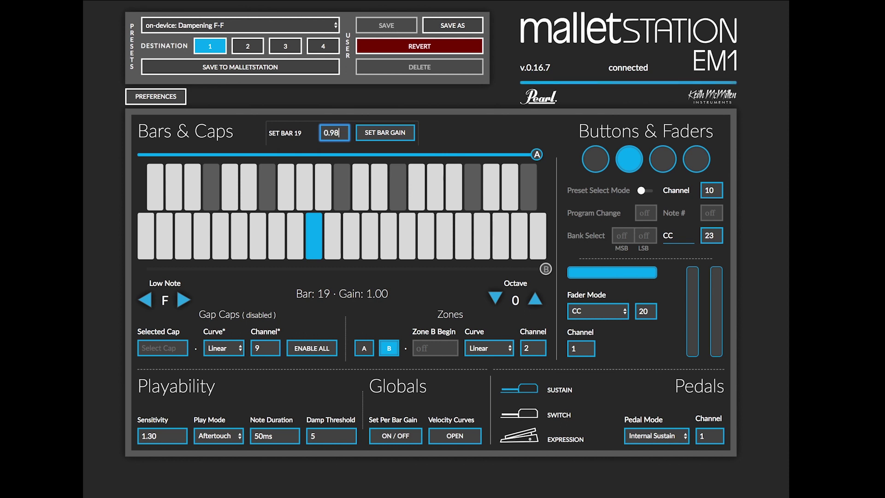
pyautogui.press('BackSpace')
pyautogui.write('0')
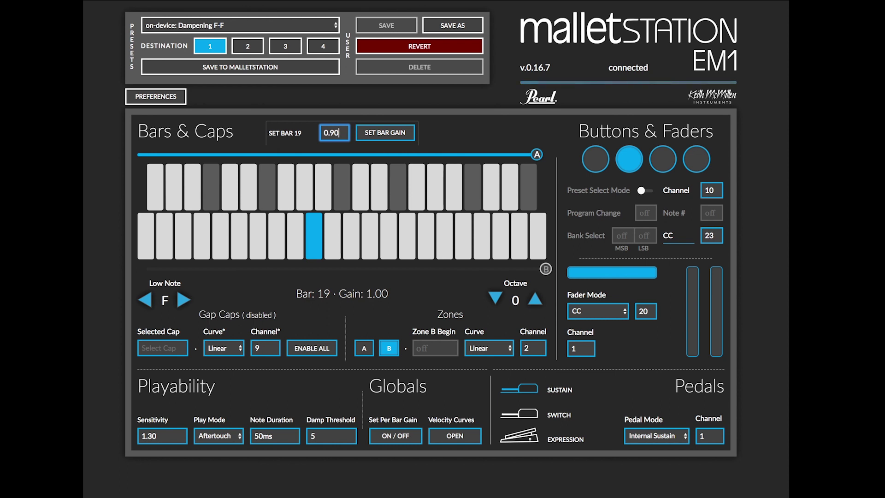
pyautogui.click(388, 133)
# Apply a gain of 1.01 to bar 19 and turn off per-bar gain editing.
pyautogui.doubleClick(340, 128)
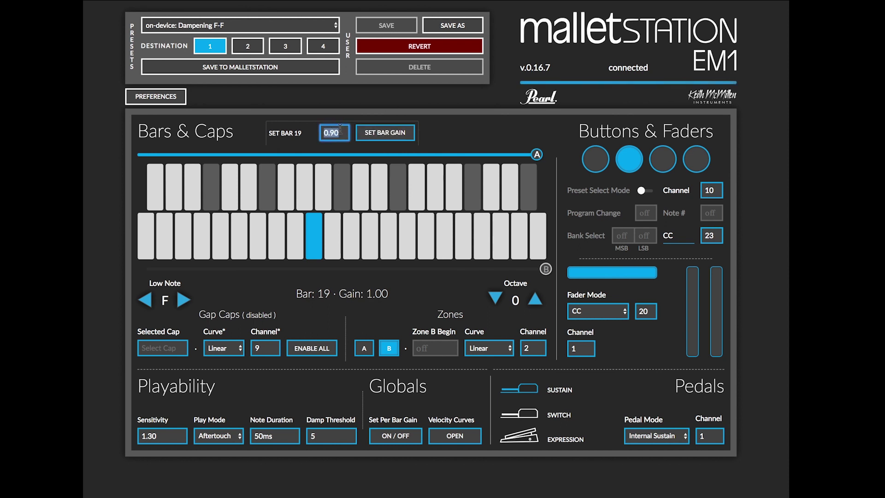
pyautogui.write('1.00')
pyautogui.press('Return')
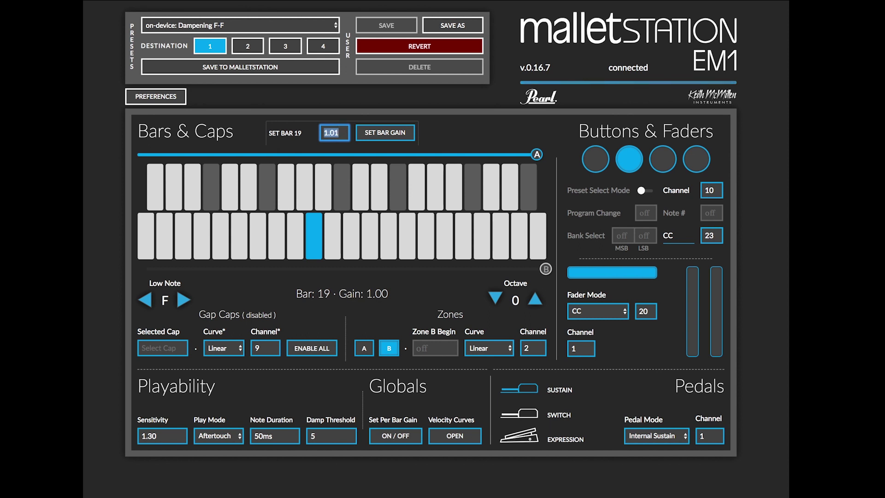
pyautogui.click(381, 137)
pyautogui.click(390, 439)
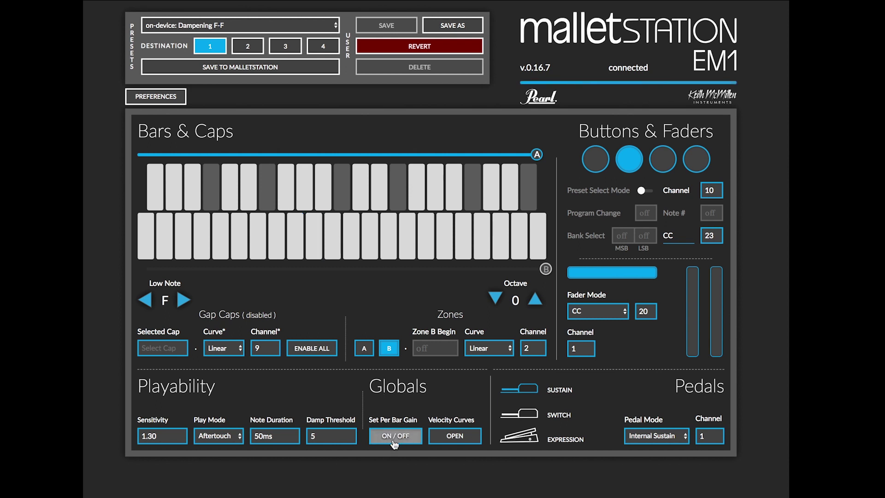
# Open the velocity curve editor and preview the Linear, Log, Exp, Light, Medium, Hard and Dynamic presets on User Curve 1.
pyautogui.click(451, 443)
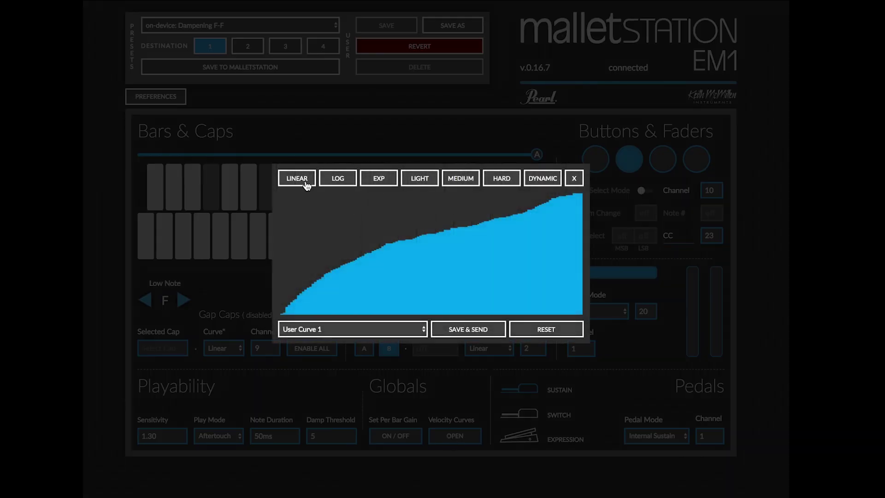
pyautogui.click(295, 185)
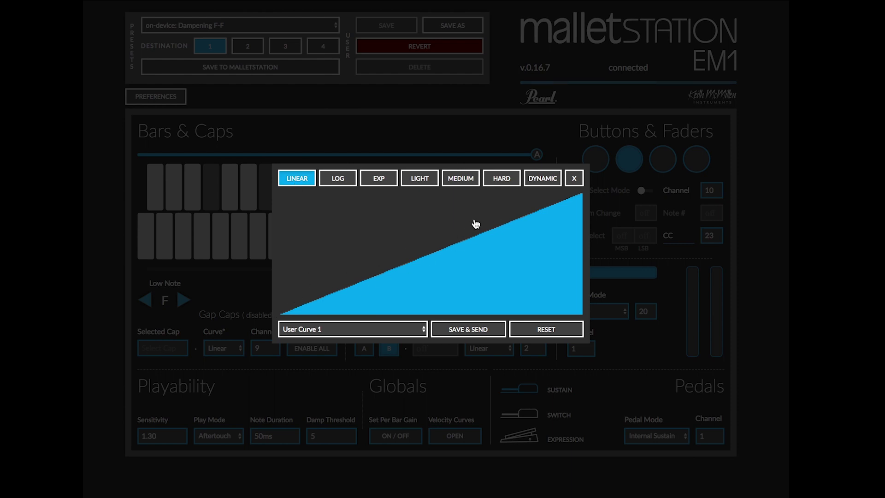
pyautogui.click(338, 184)
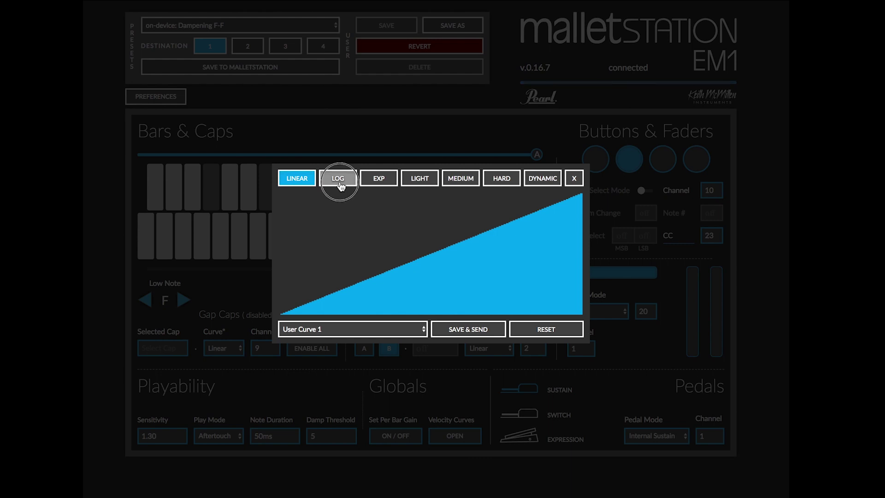
pyautogui.click(381, 183)
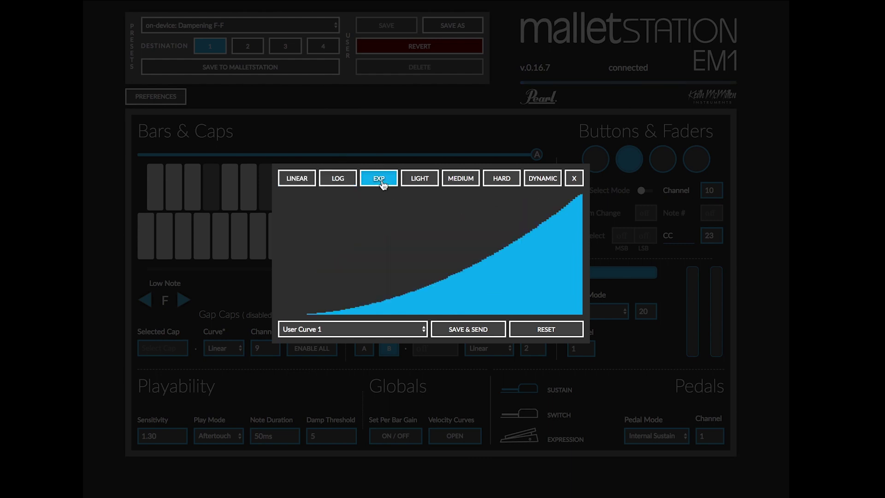
pyautogui.click(420, 180)
pyautogui.click(451, 181)
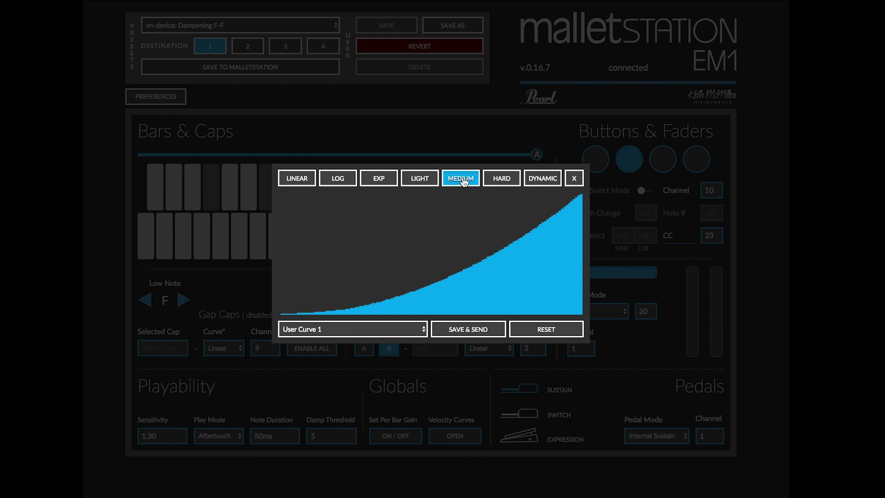
pyautogui.click(501, 180)
pyautogui.click(536, 185)
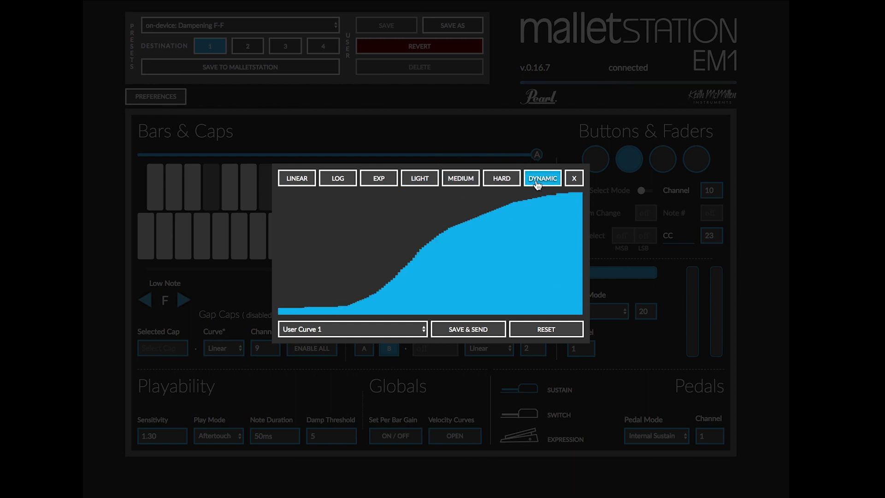
# Reshape the Linear curve freehand into a rising curve bulging above the diagonal, save and send it as User Curve 1, and close the editor.
pyautogui.click(300, 182)
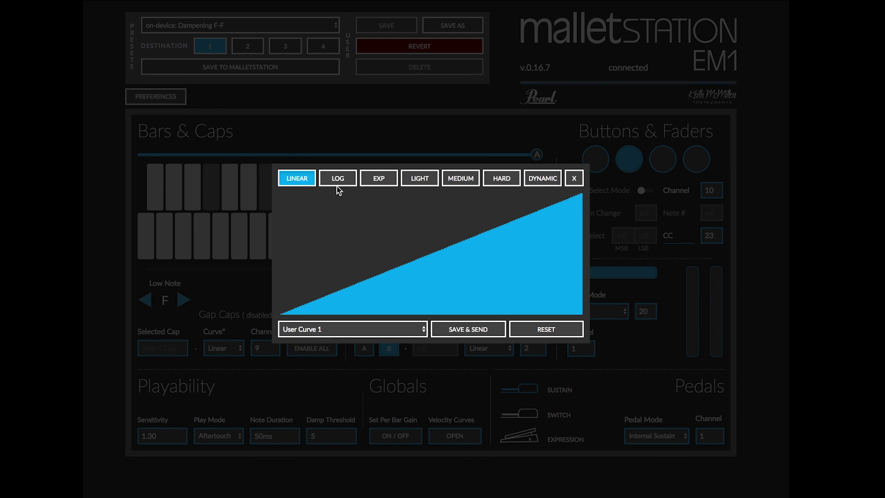
pyautogui.moveTo(286, 312)
pyautogui.mouseDown()
pyautogui.moveTo(364, 259)
pyautogui.moveTo(424, 243)
pyautogui.mouseUp()
pyautogui.moveTo(469, 229)
pyautogui.mouseDown()
pyautogui.moveTo(567, 192)
pyautogui.moveTo(581, 195)
pyautogui.mouseUp()
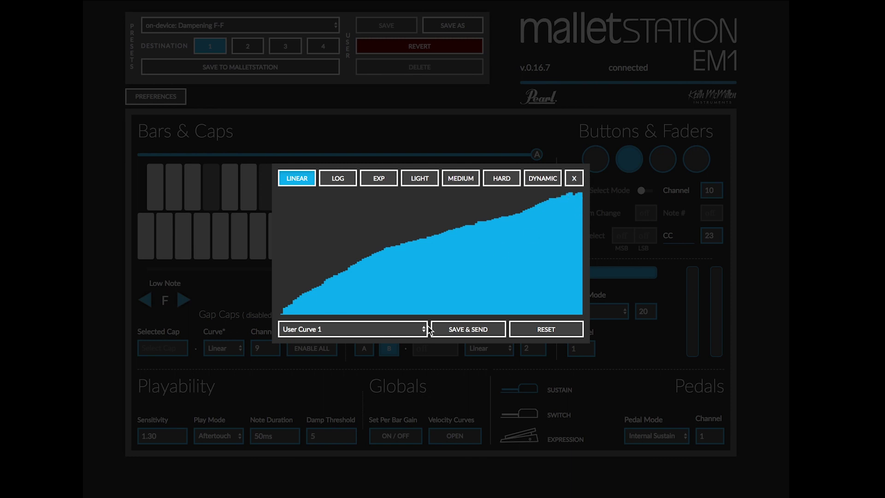
pyautogui.click(472, 331)
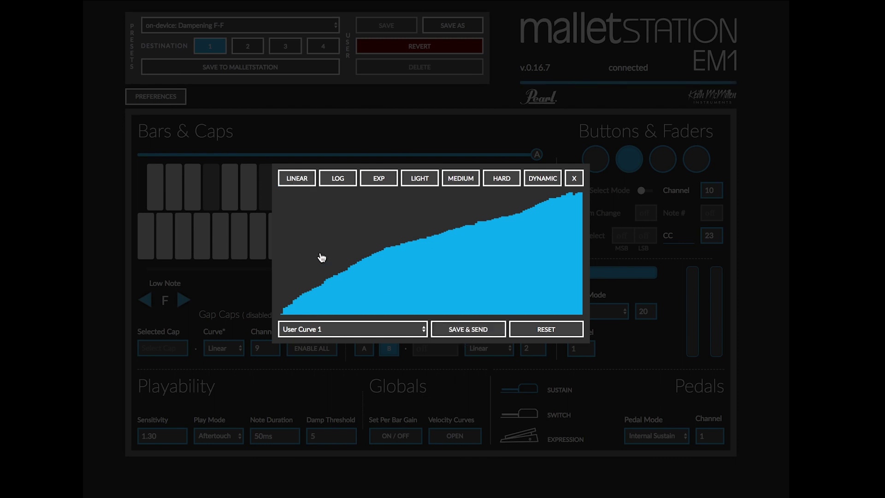
pyautogui.click(574, 178)
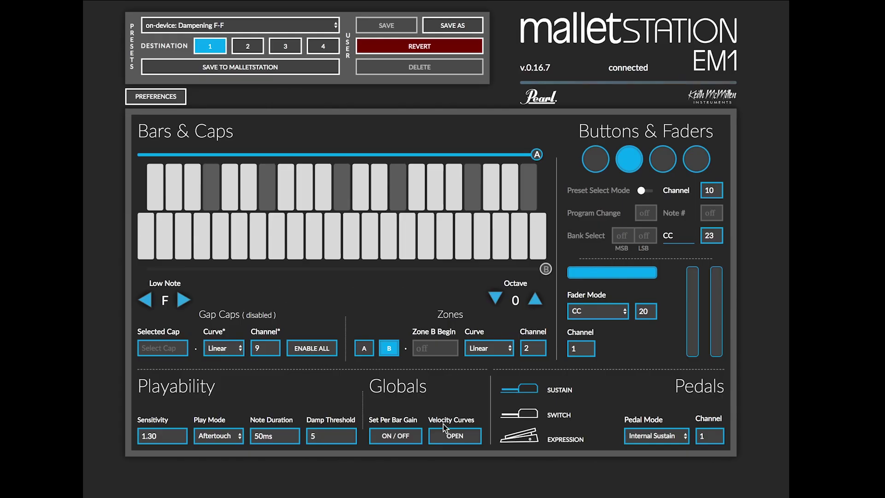